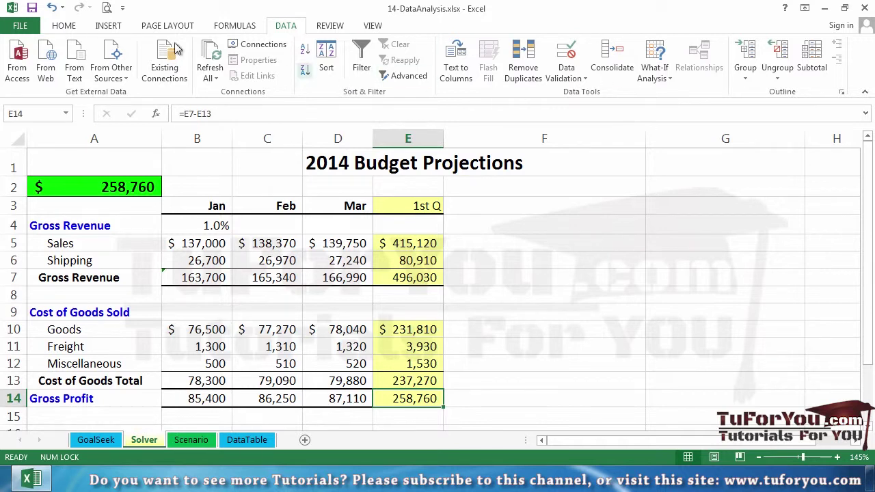
Step: Enable the Solver Add-in through the Excel add-ins manager in the program options
{"action": "left_click", "coordinate": [28, 27]}
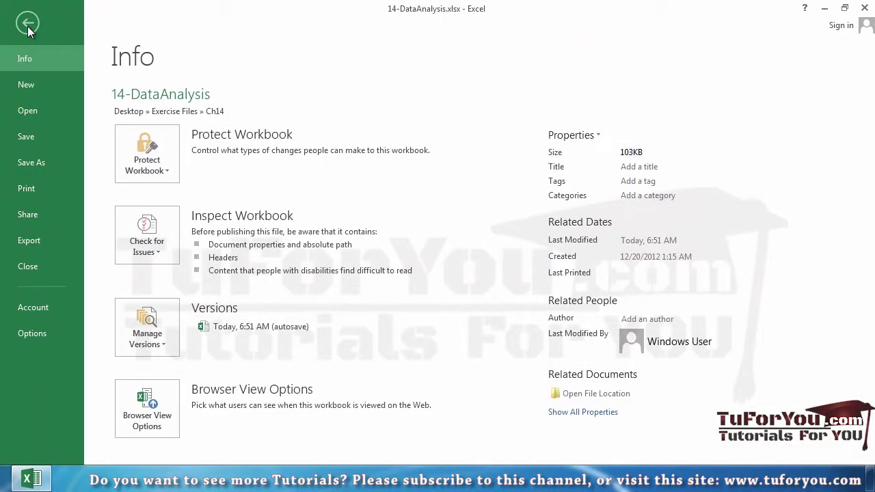
{"action": "left_click", "coordinate": [43, 337]}
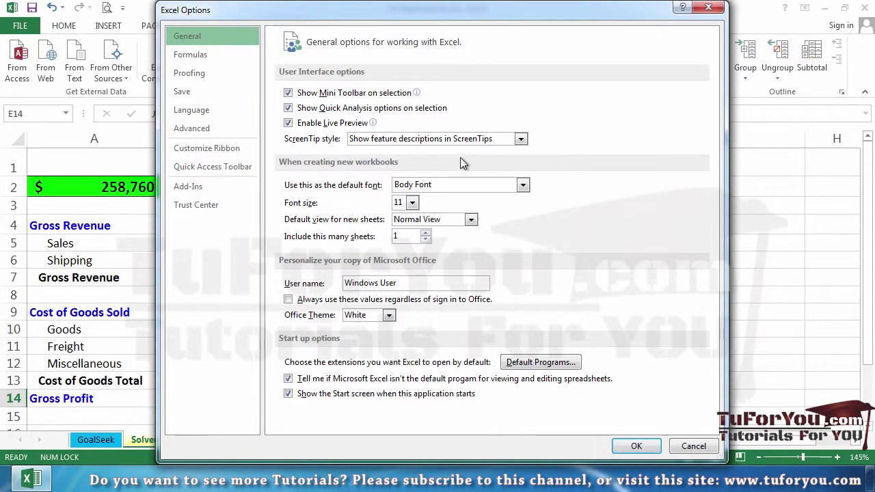
{"action": "left_click", "coordinate": [209, 188]}
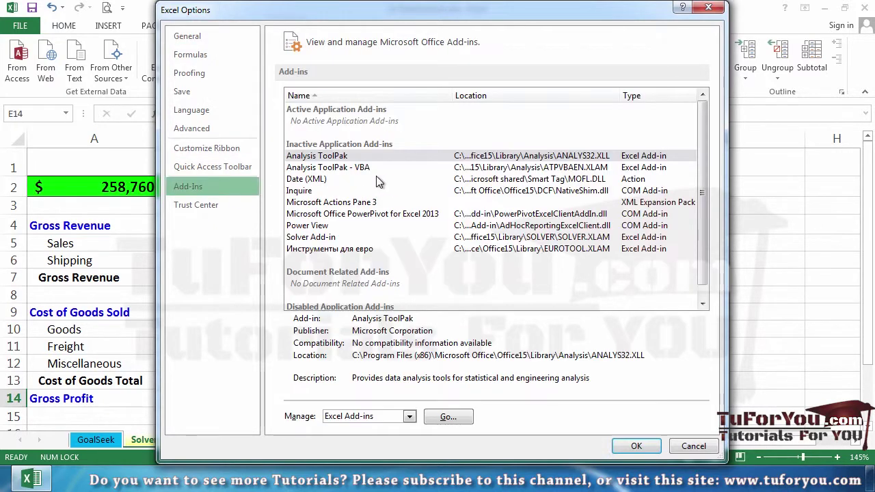
{"action": "left_click", "coordinate": [314, 238]}
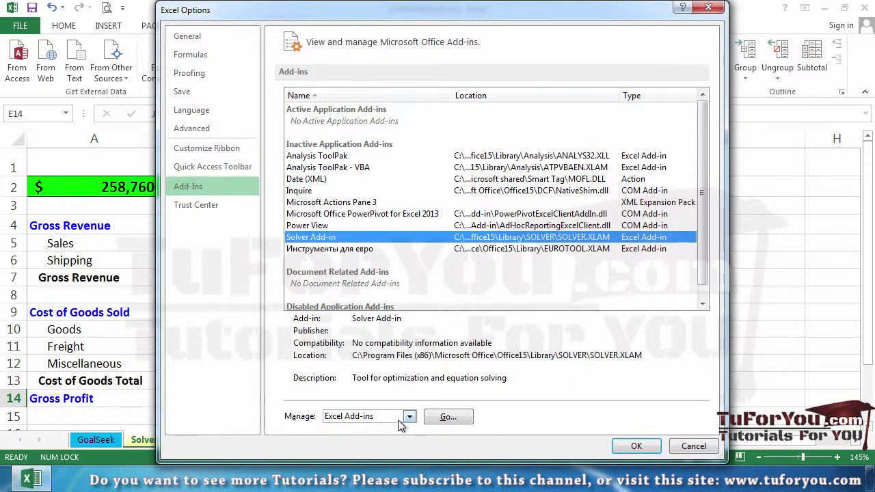
{"action": "left_click", "coordinate": [448, 417]}
{"action": "left_click", "coordinate": [597, 118]}
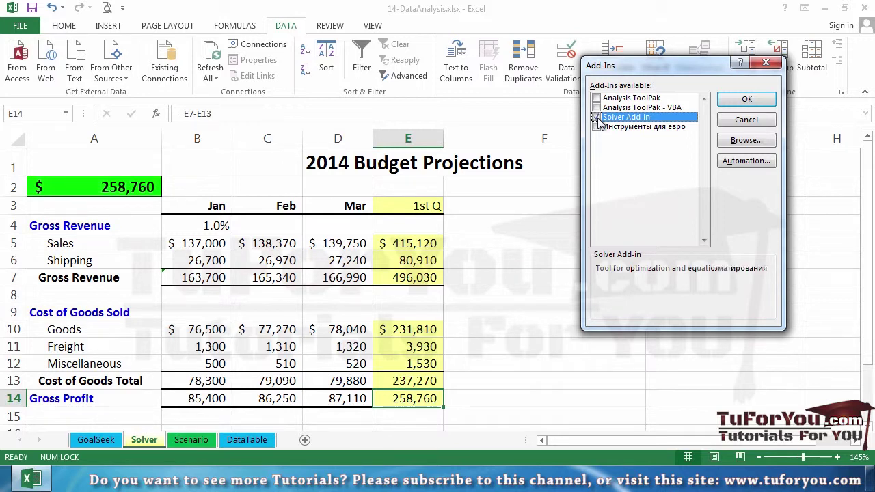
{"action": "left_click", "coordinate": [728, 102]}
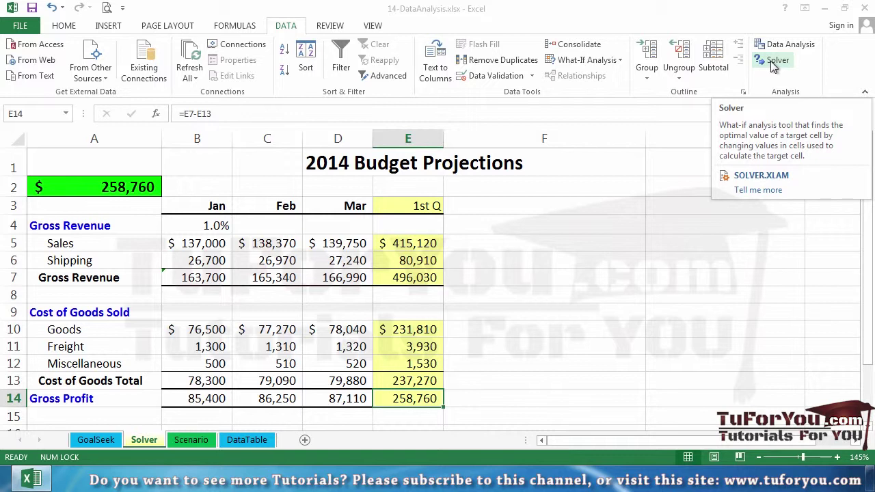
Step: Inspect the formula behind the first-quarter Gross Profit in cell E14 without changing it
{"action": "double_click", "coordinate": [405, 399]}
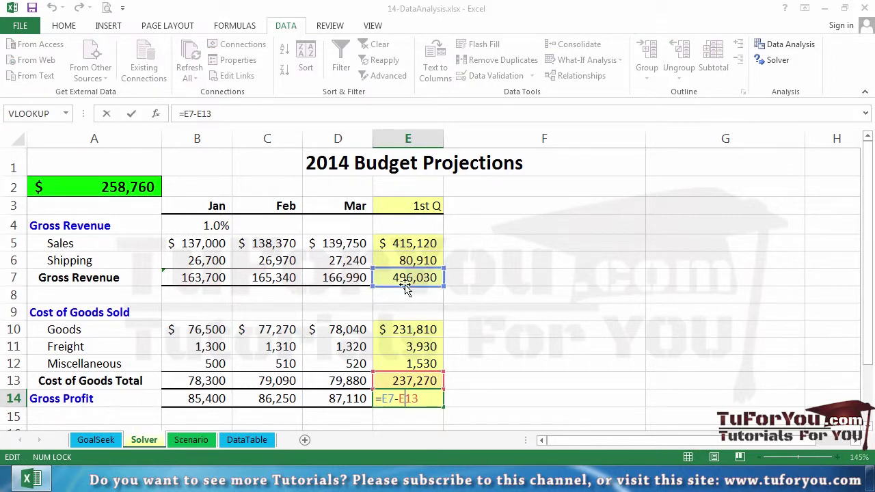
{"action": "left_click", "coordinate": [405, 403]}
{"action": "key", "text": "Escape"}
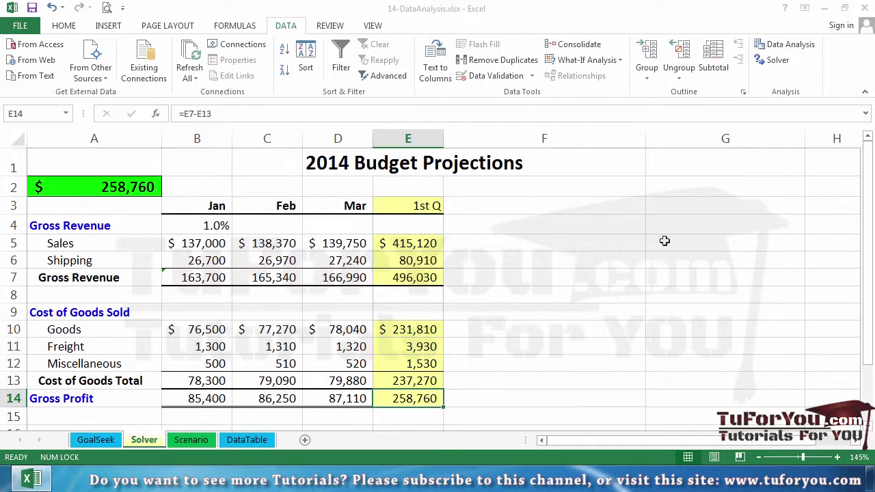
Step: Start Solver and set its objective to cell E14 with a target value of 265000
{"action": "left_click", "coordinate": [778, 61]}
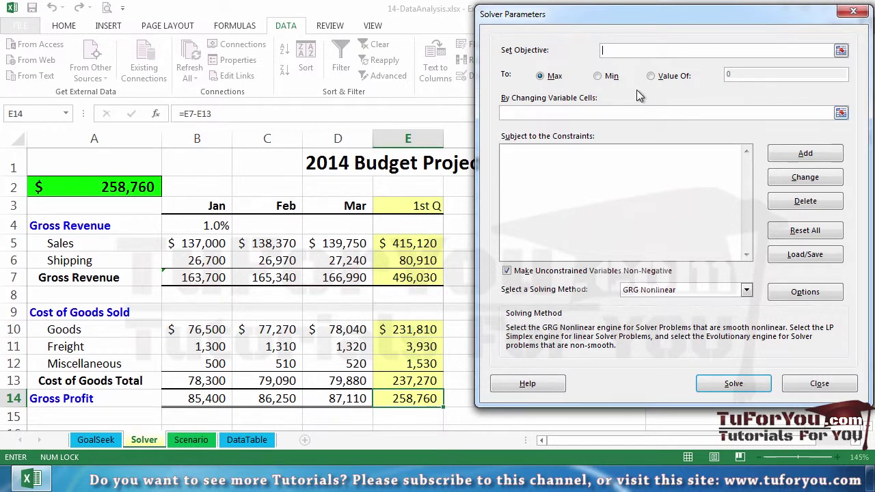
{"action": "left_click", "coordinate": [399, 398]}
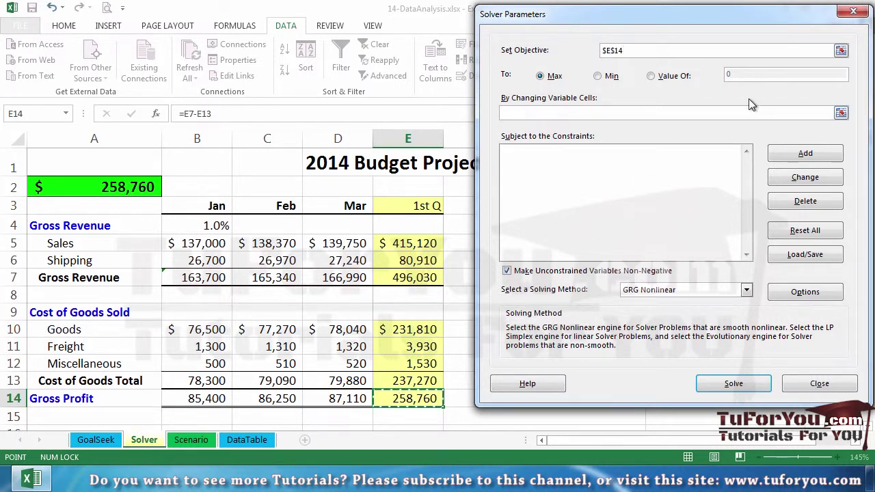
{"action": "left_click", "coordinate": [684, 77]}
{"action": "double_click", "coordinate": [752, 77]}
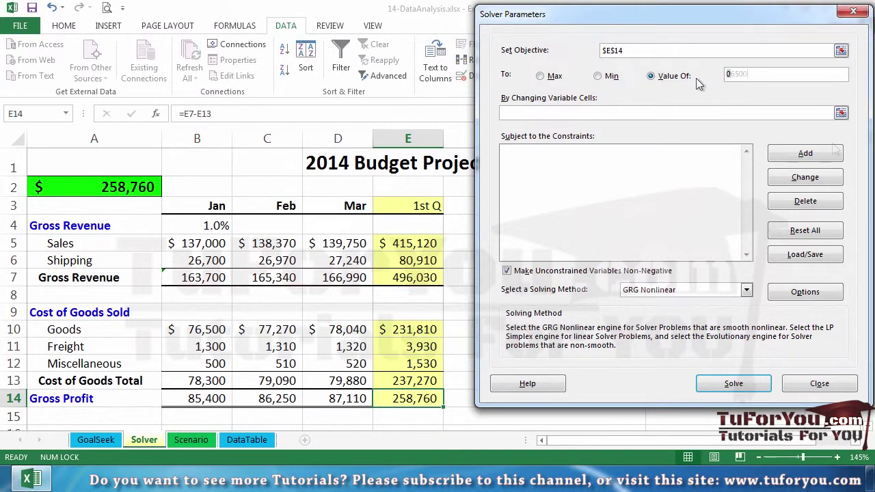
{"action": "type", "text": "265000"}
Step: Set Solver's changing variable cells to January Sales and Shipping (B5:B6) plus January Goods (B10)
{"action": "left_click", "coordinate": [639, 115]}
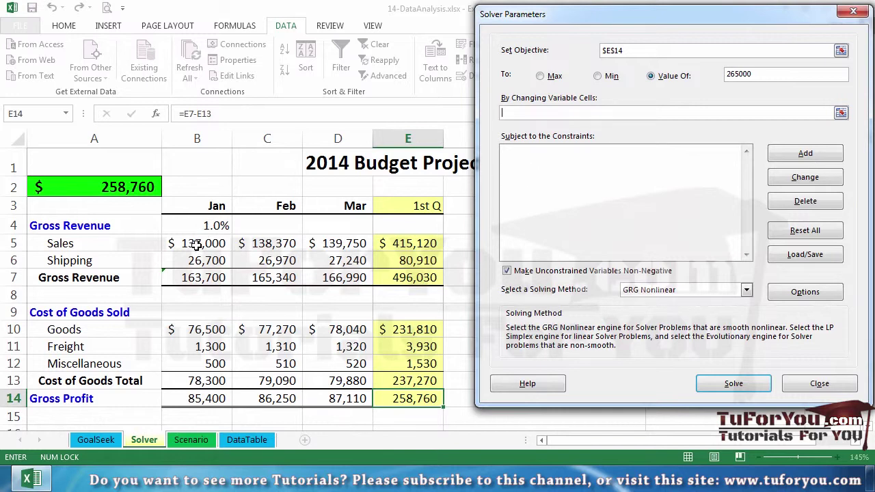
{"action": "left_click_drag", "start_coordinate": [199, 244], "coordinate": [195, 260]}
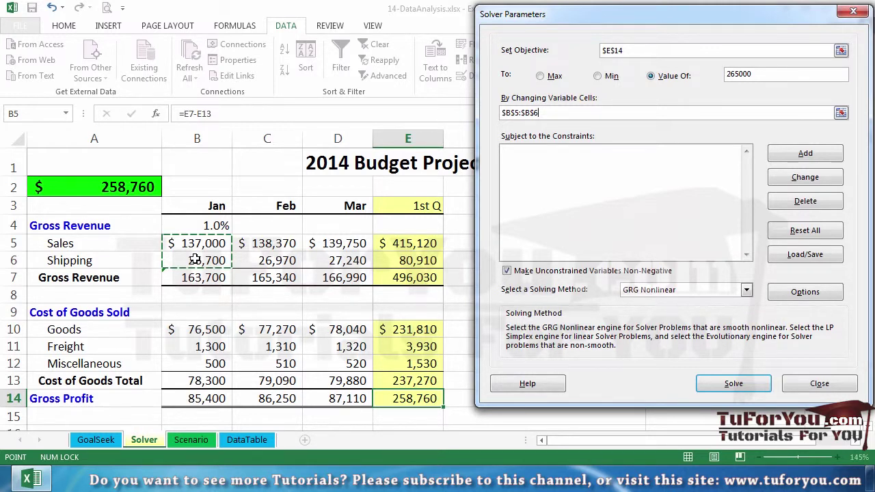
{"action": "type", "text": ","}
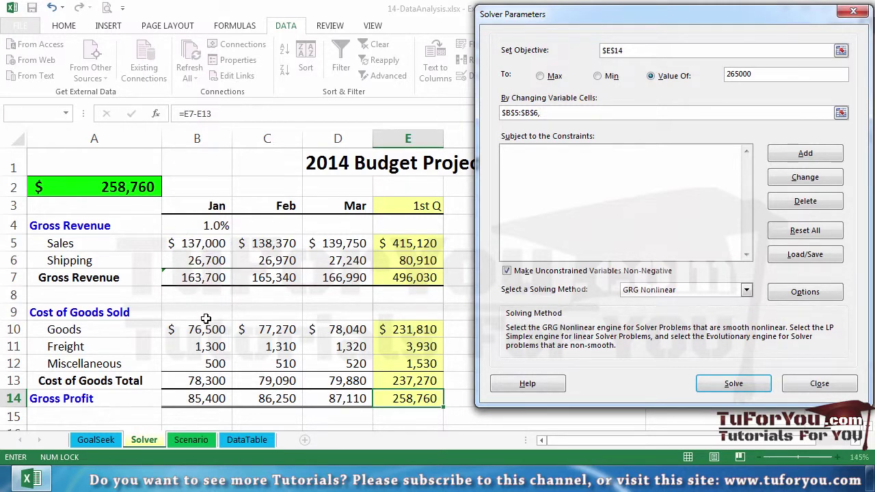
{"action": "left_click", "coordinate": [205, 330]}
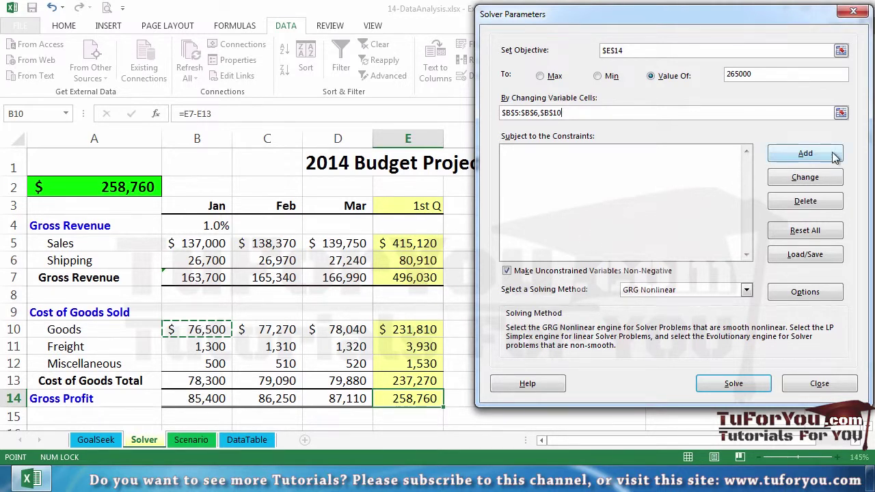
Step: Add a Solver constraint that keeps January Sales in B5 at or below 139000
{"action": "left_click", "coordinate": [821, 152]}
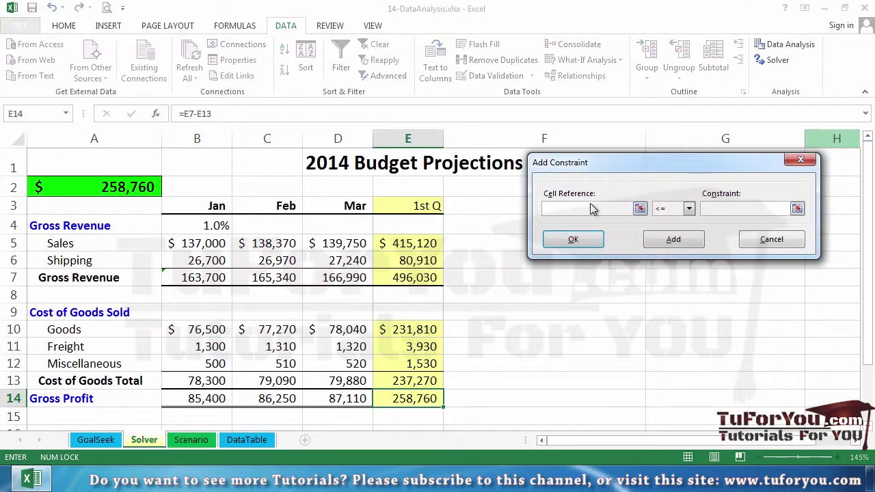
{"action": "left_click", "coordinate": [201, 243]}
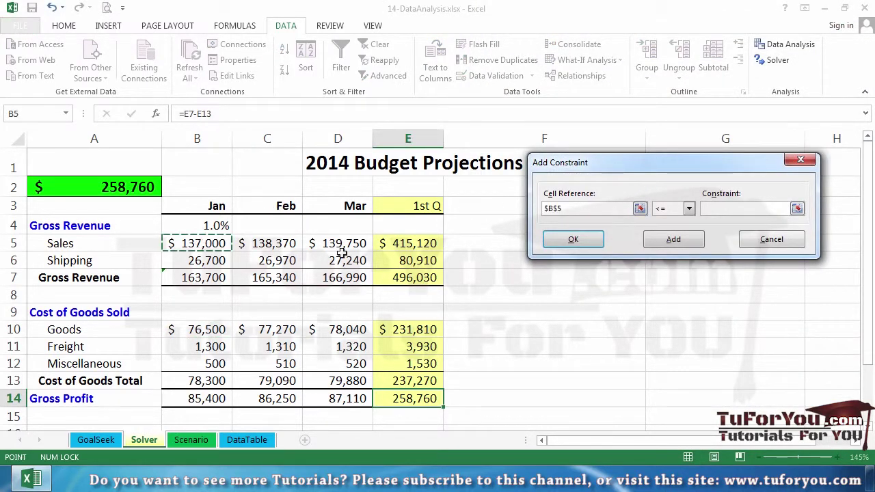
{"action": "left_click", "coordinate": [745, 209]}
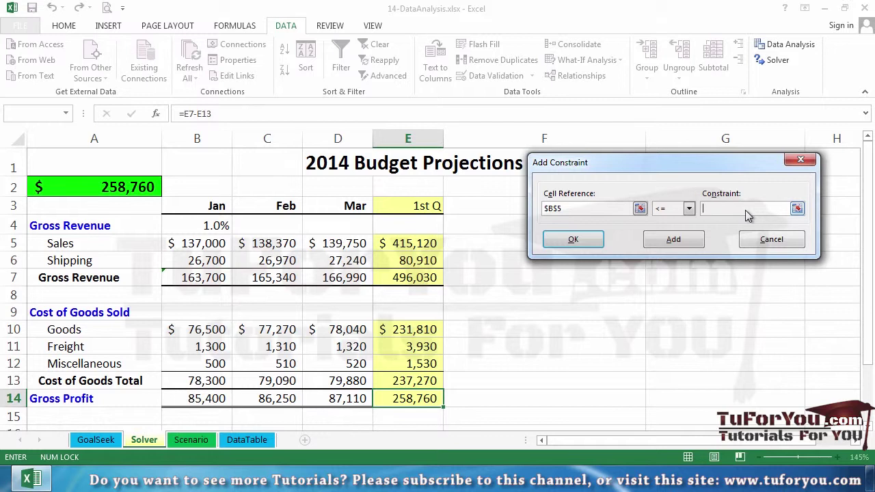
{"action": "type", "text": "139000"}
{"action": "left_click", "coordinate": [692, 243]}
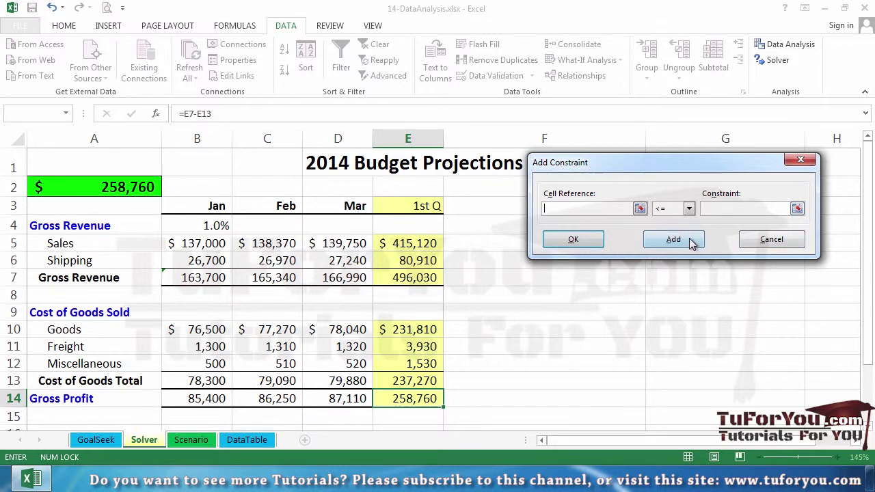
Step: Add a Solver constraint that keeps January Shipping in B6 at or below 28000
{"action": "left_click", "coordinate": [214, 260]}
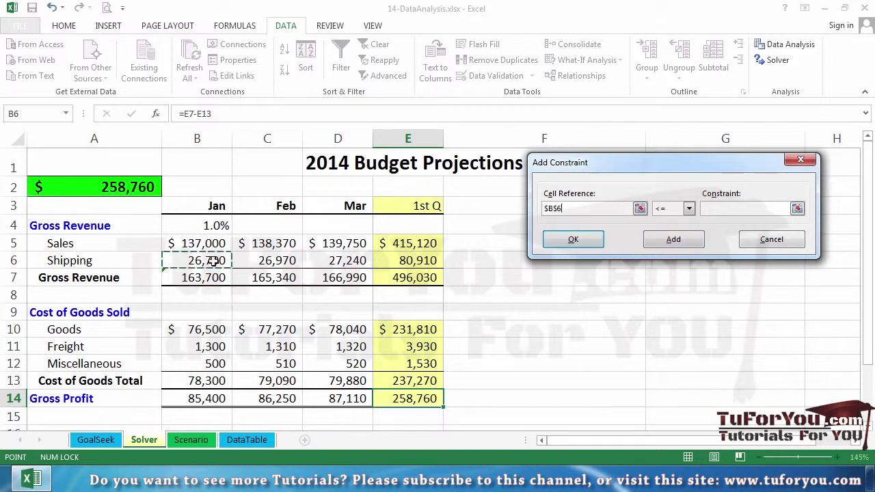
{"action": "left_click", "coordinate": [742, 208]}
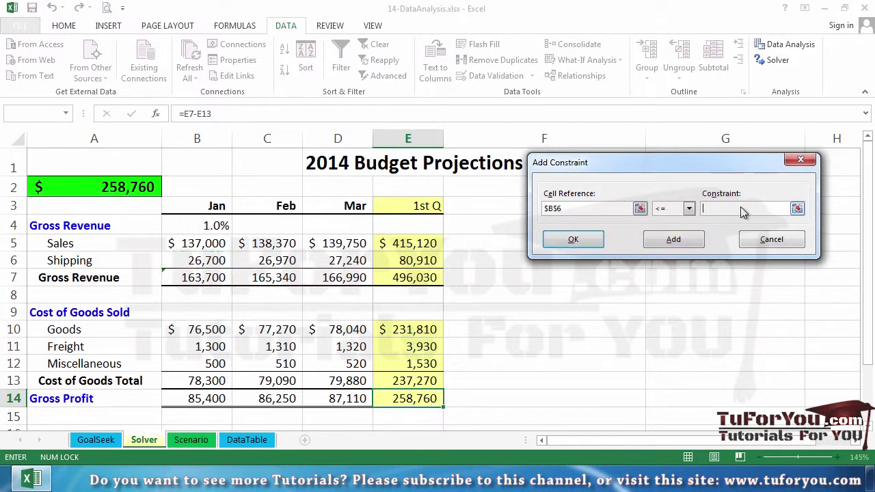
{"action": "type", "text": "28000"}
{"action": "left_click", "coordinate": [689, 245]}
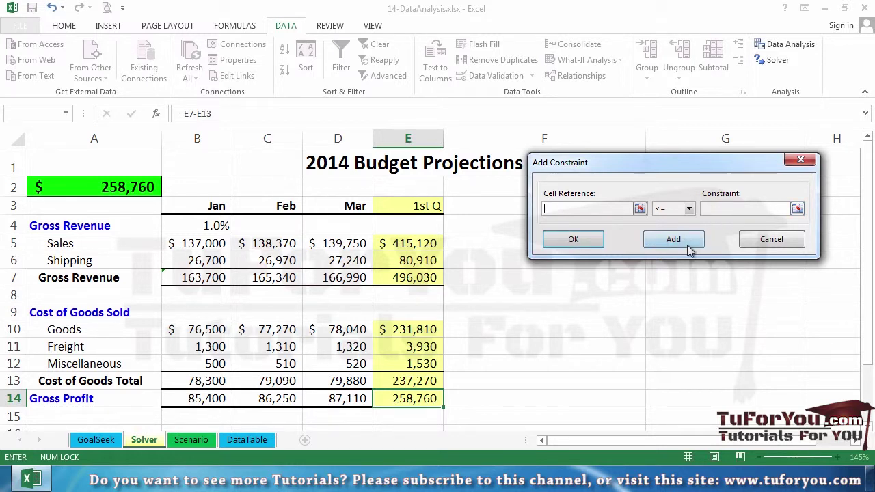
Step: Add a final constraint requiring January Goods in B10 to be >= 75000 and return to the Solver parameters
{"action": "left_click", "coordinate": [208, 329]}
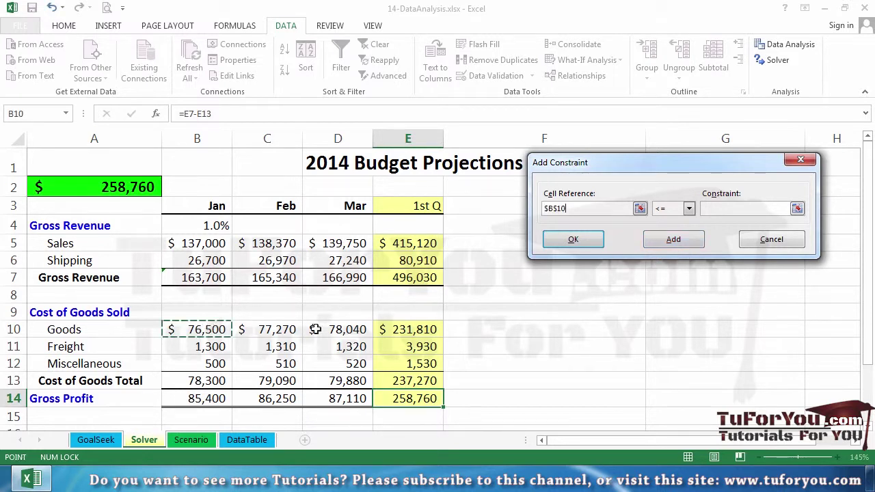
{"action": "left_click", "coordinate": [689, 208]}
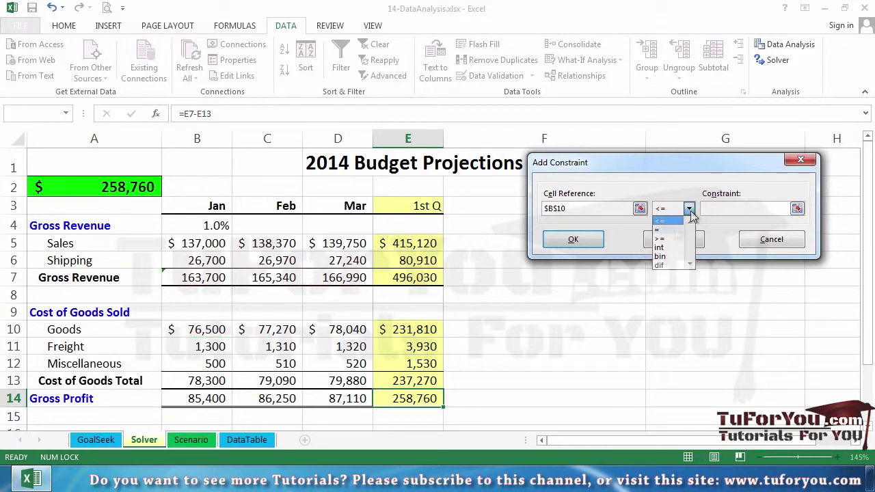
{"action": "left_click", "coordinate": [666, 238]}
{"action": "type", "text": "75000"}
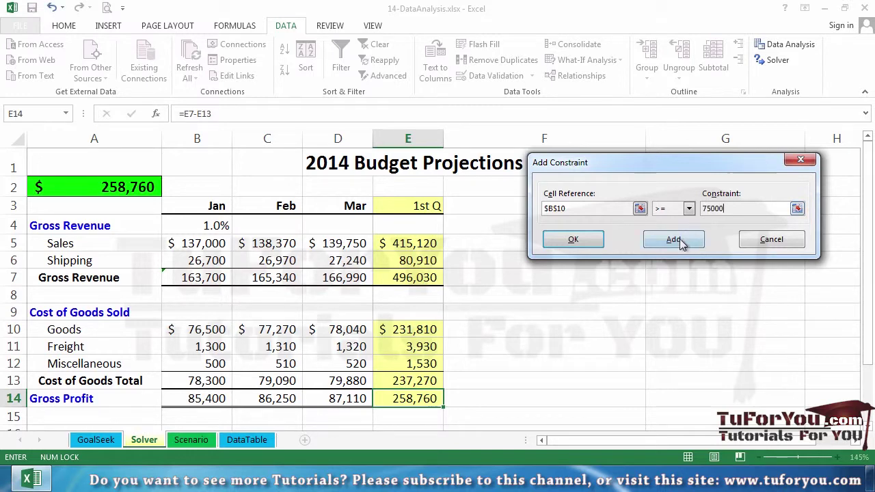
{"action": "left_click", "coordinate": [592, 247]}
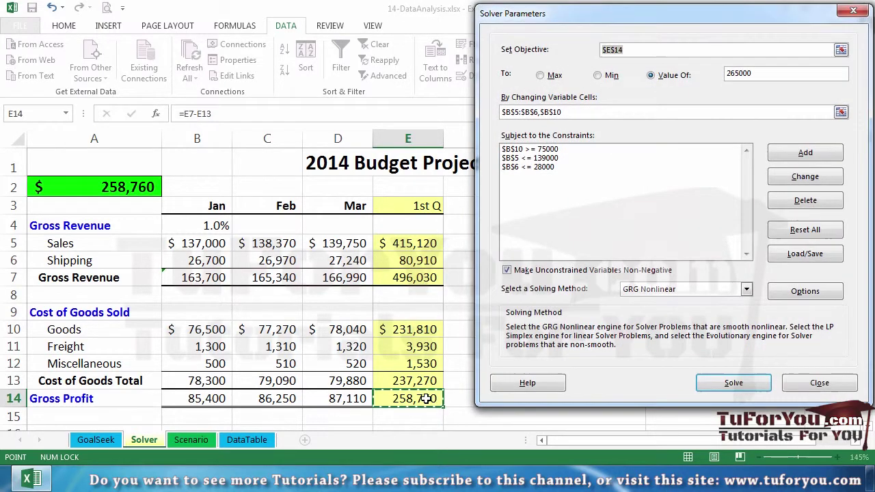
Step: Solve the model and move the results dialog away from the budget figures
{"action": "left_click", "coordinate": [545, 168]}
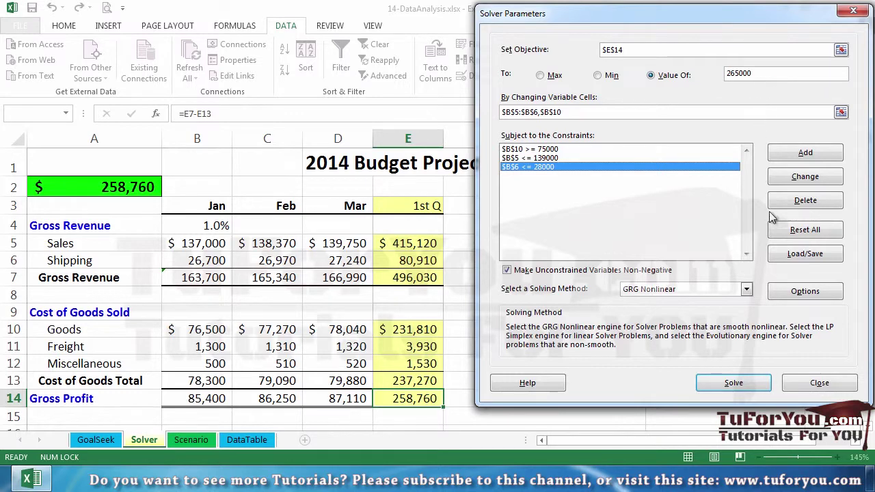
{"action": "left_click", "coordinate": [733, 384]}
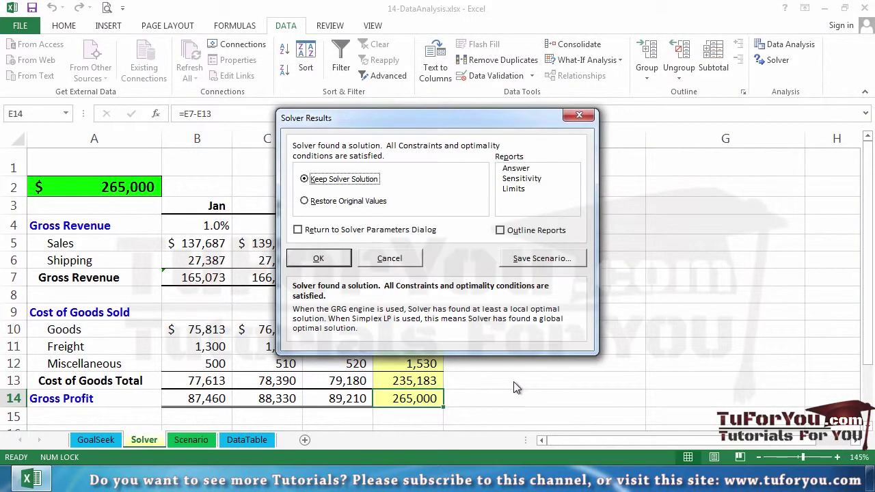
{"action": "left_click_drag", "start_coordinate": [521, 119], "coordinate": [751, 136]}
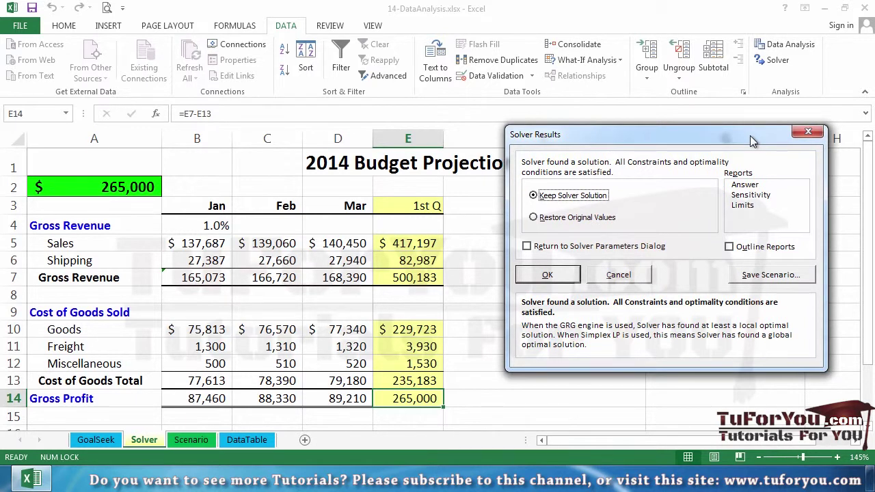
{"action": "left_click_drag", "start_coordinate": [750, 135], "coordinate": [745, 136]}
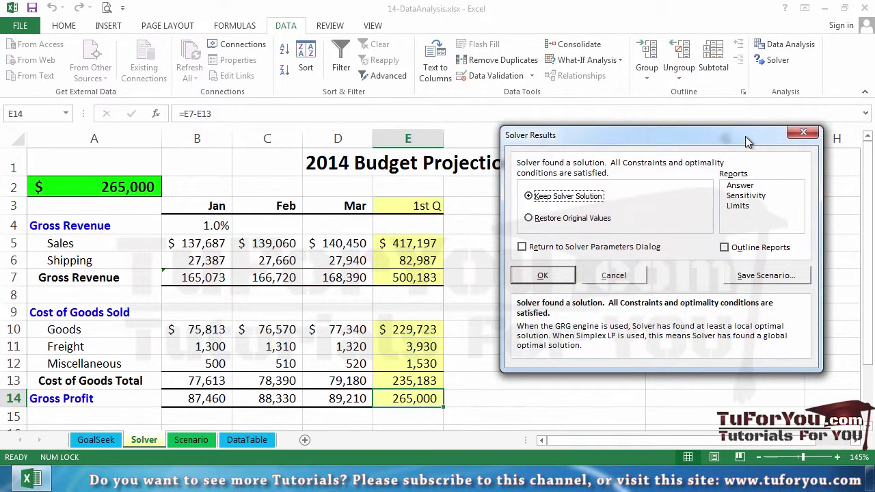
{"action": "left_click_drag", "start_coordinate": [746, 136], "coordinate": [745, 136]}
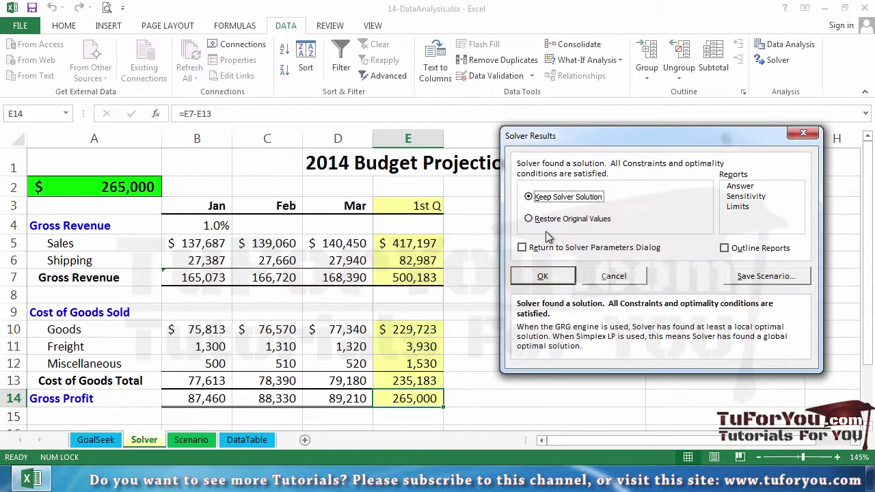
Step: Restore the original values and return to the Solver parameters
{"action": "left_click", "coordinate": [523, 249]}
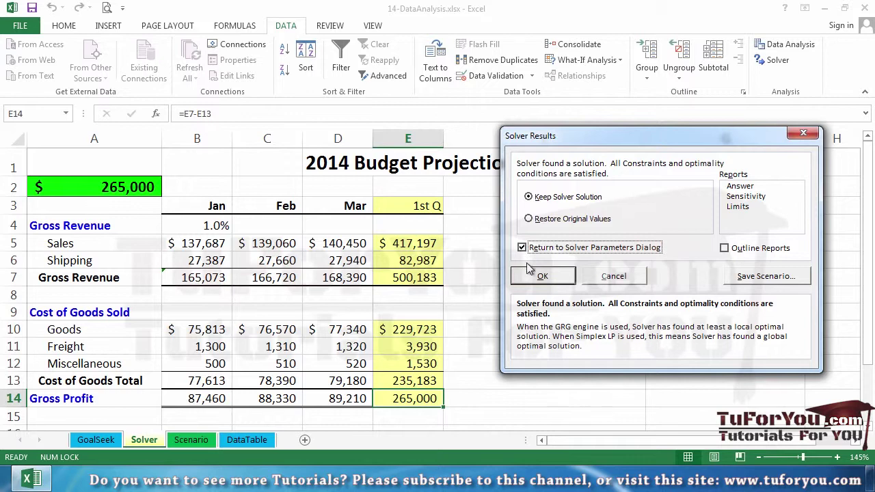
{"action": "left_click", "coordinate": [550, 221]}
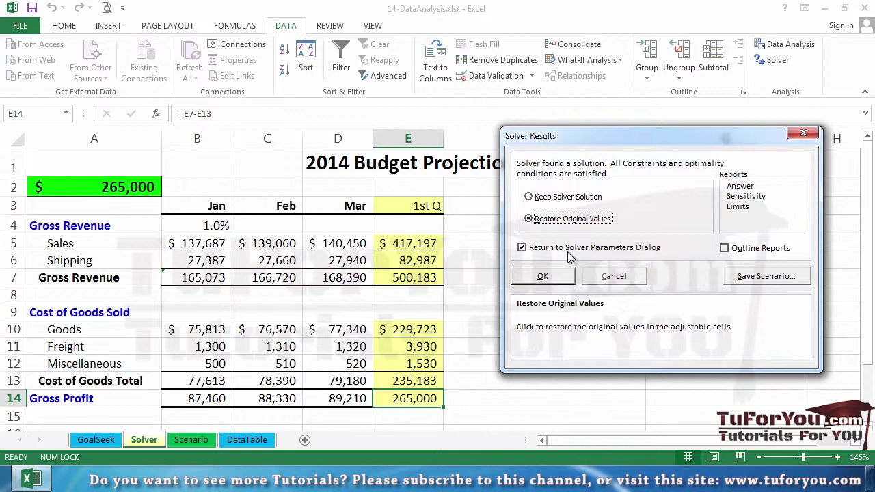
{"action": "left_click", "coordinate": [549, 277]}
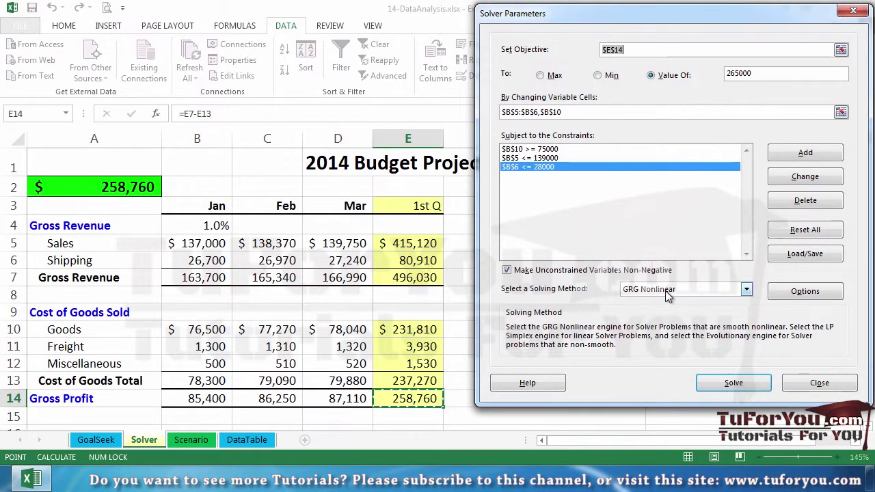
Step: Choose Evolutionary as the Solver's solving method
{"action": "left_click", "coordinate": [745, 291]}
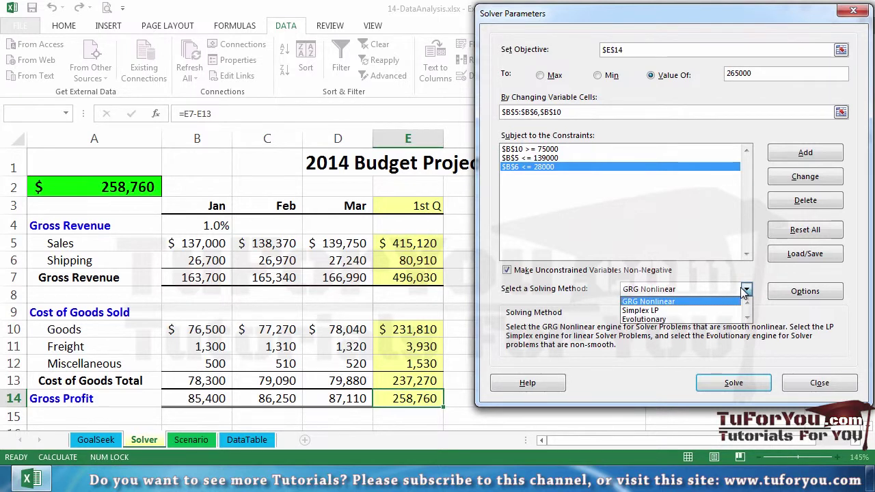
{"action": "left_click", "coordinate": [689, 319]}
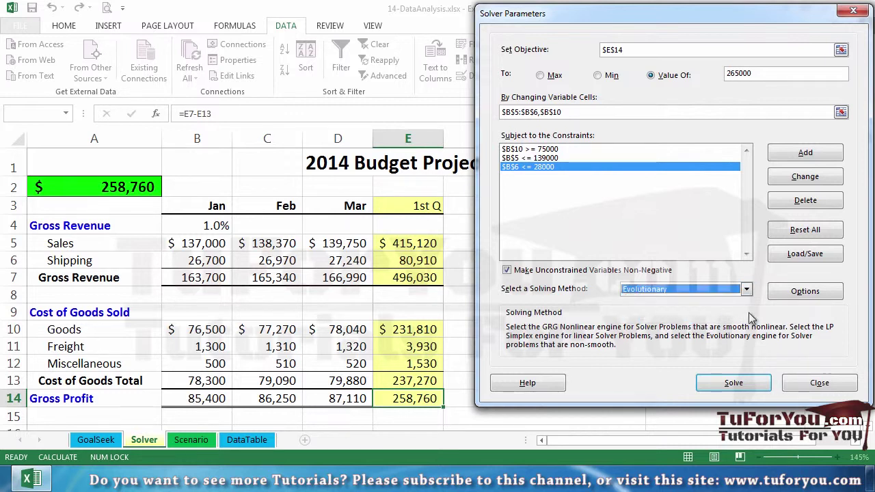
Step: Review the Solver options for All Methods, GRG Nonlinear and Evolutionary, and leave them without saving changes
{"action": "left_click", "coordinate": [800, 292]}
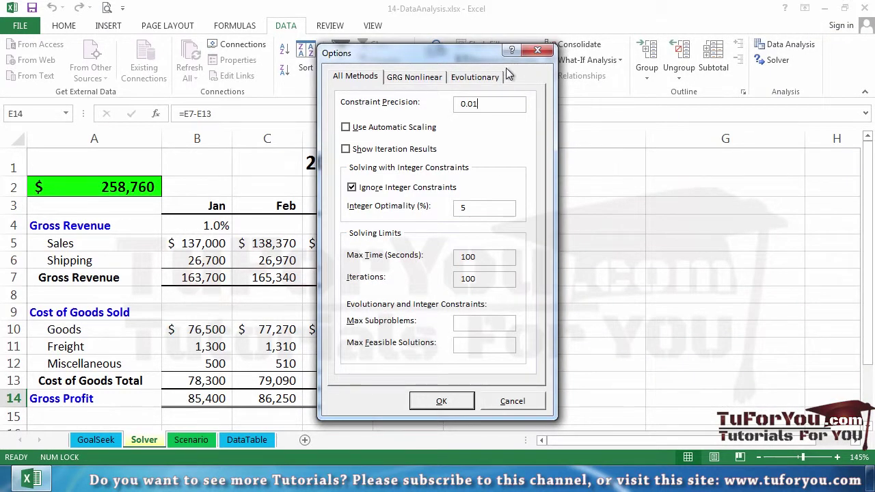
{"action": "left_click", "coordinate": [427, 77]}
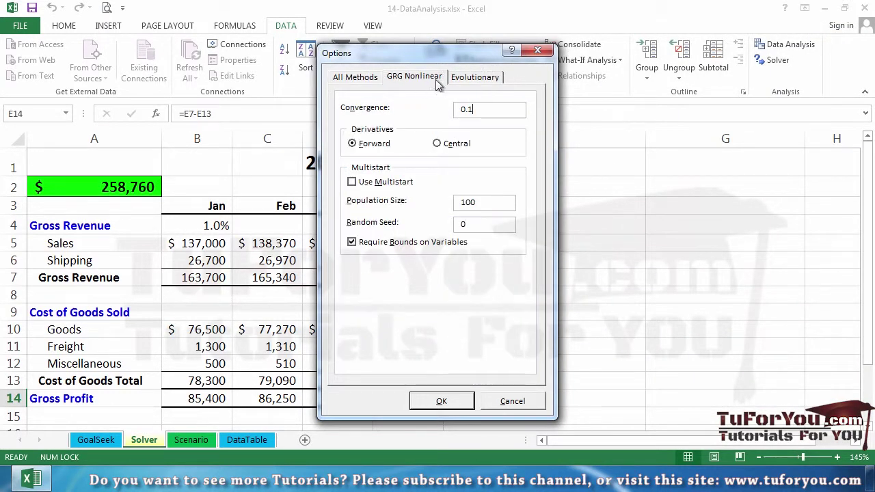
{"action": "left_click", "coordinate": [481, 80]}
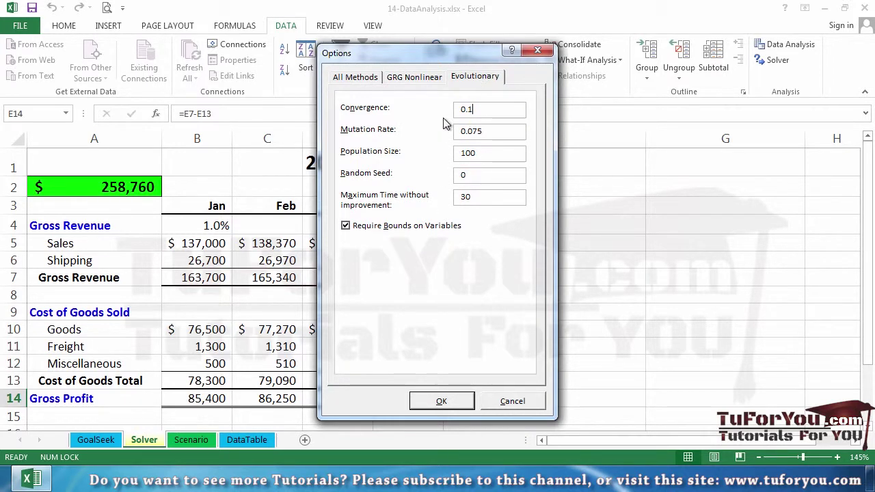
{"action": "left_click", "coordinate": [418, 78]}
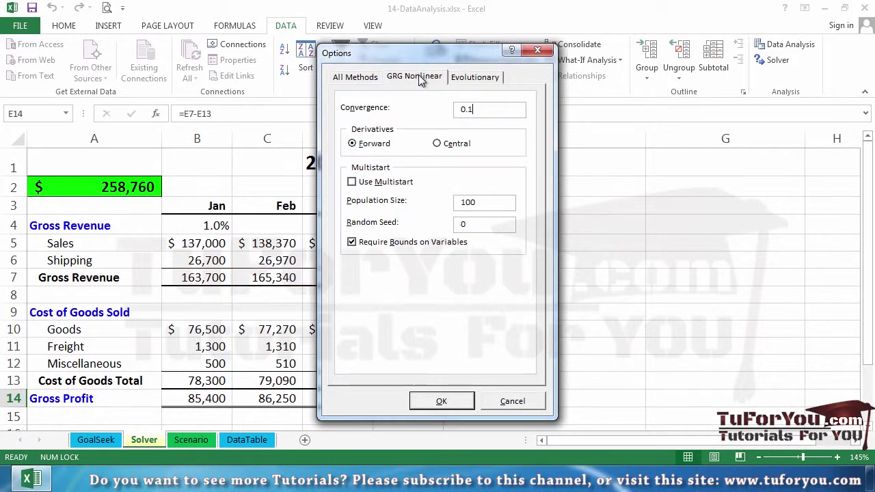
{"action": "left_click", "coordinate": [356, 77]}
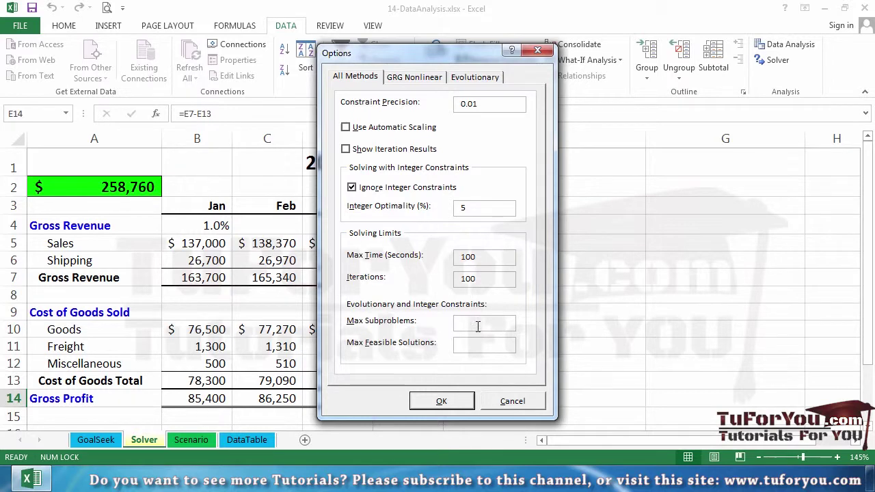
{"action": "left_click", "coordinate": [514, 402]}
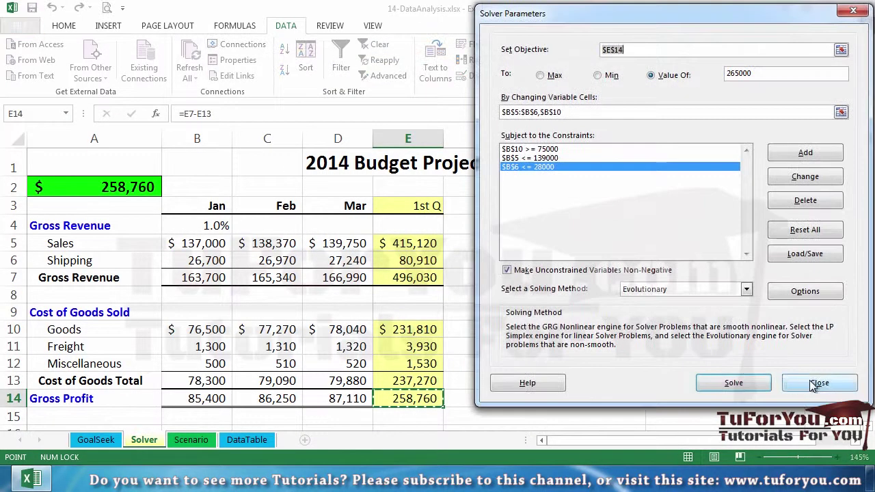
Step: Close the Solver parameters without solving and shrink column F to a narrow strip beside the budget table
{"action": "left_click", "coordinate": [813, 384]}
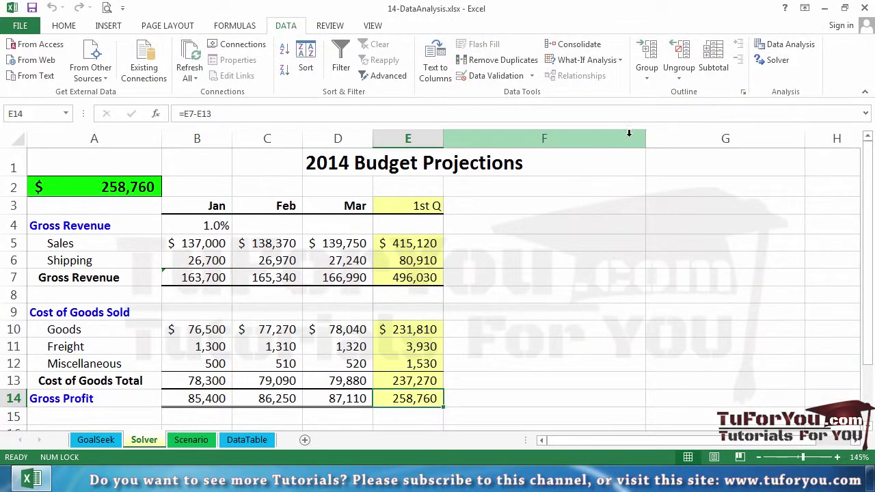
{"action": "left_click_drag", "start_coordinate": [643, 139], "coordinate": [461, 142]}
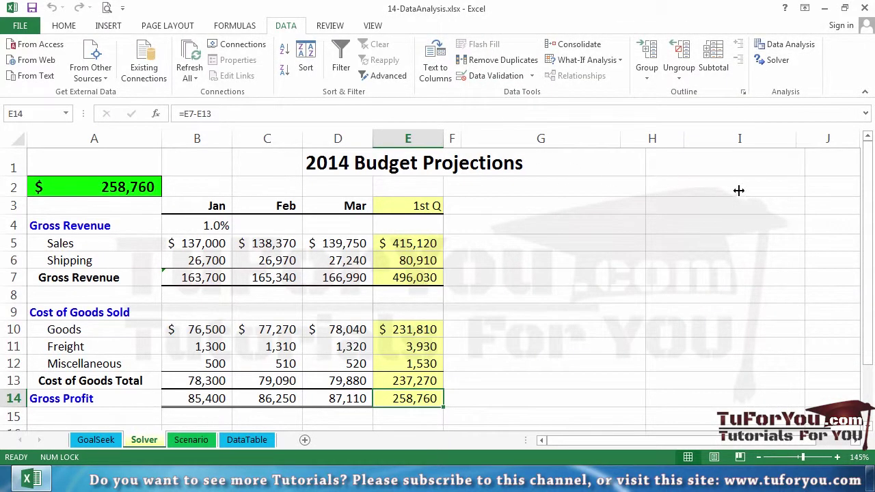